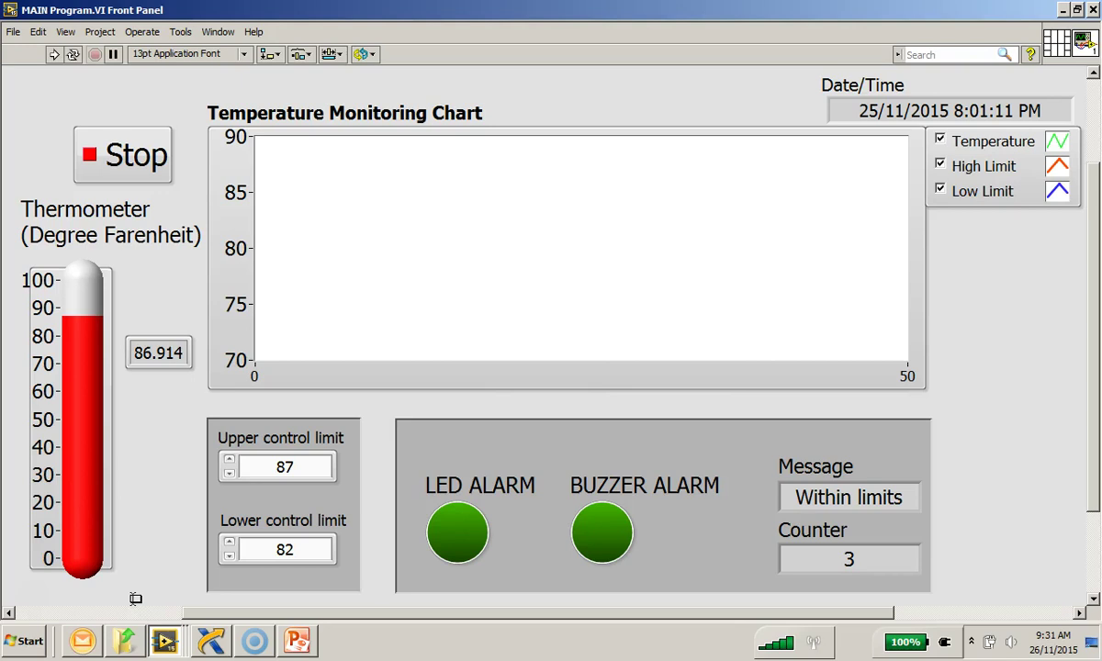
Step: Adjust objects on the left and centre of the temperature monitoring front panel
{"action": "left_click", "coordinate": [133, 575]}
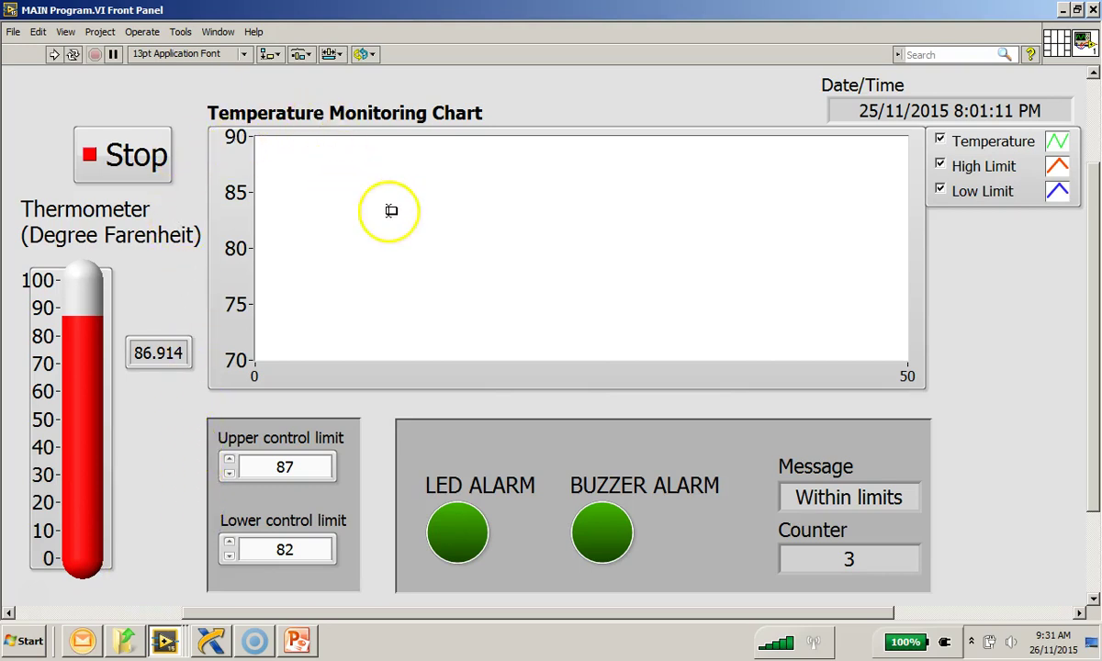
{"action": "left_click", "coordinate": [425, 212]}
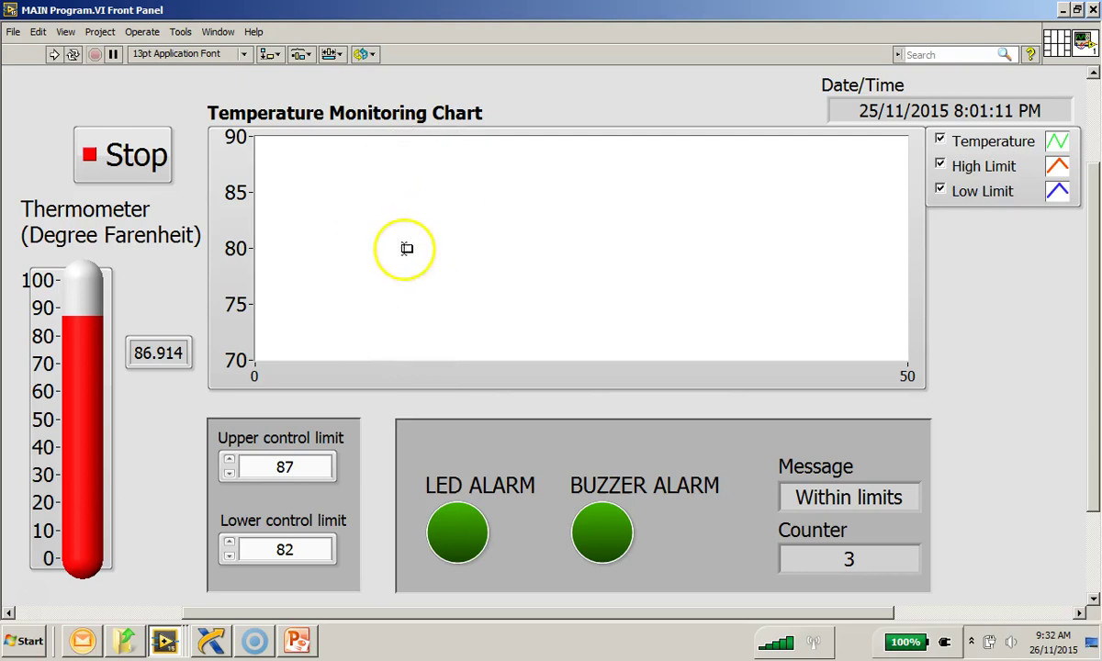
{"action": "left_click", "coordinate": [310, 464]}
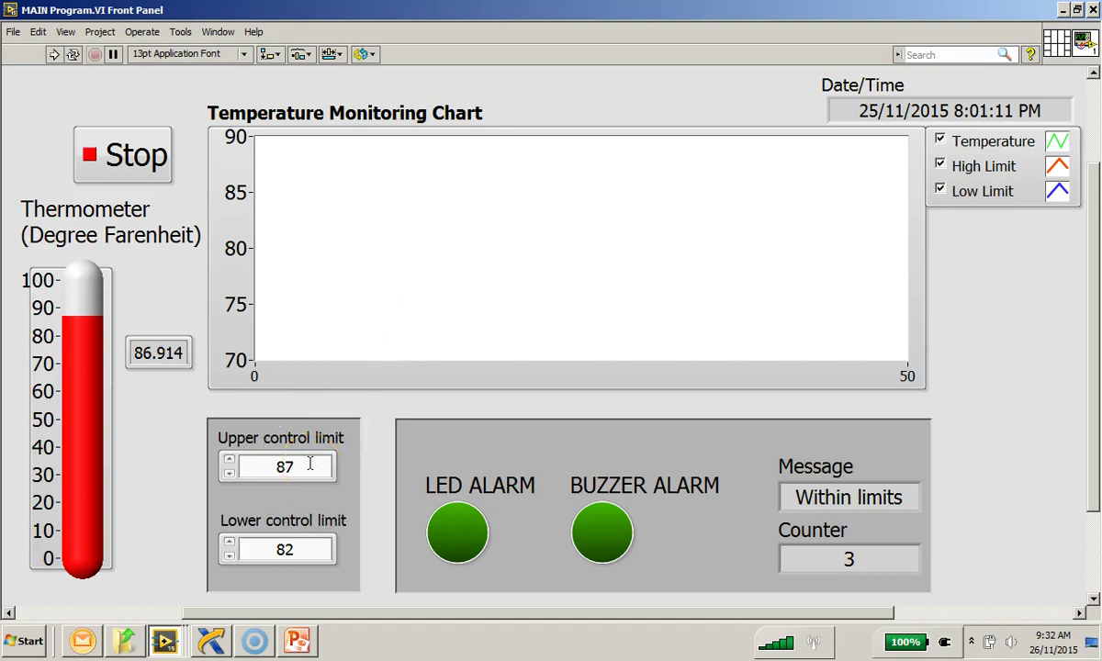
{"action": "left_click", "coordinate": [310, 464]}
{"action": "left_click", "coordinate": [309, 549]}
{"action": "left_click", "coordinate": [83, 316]}
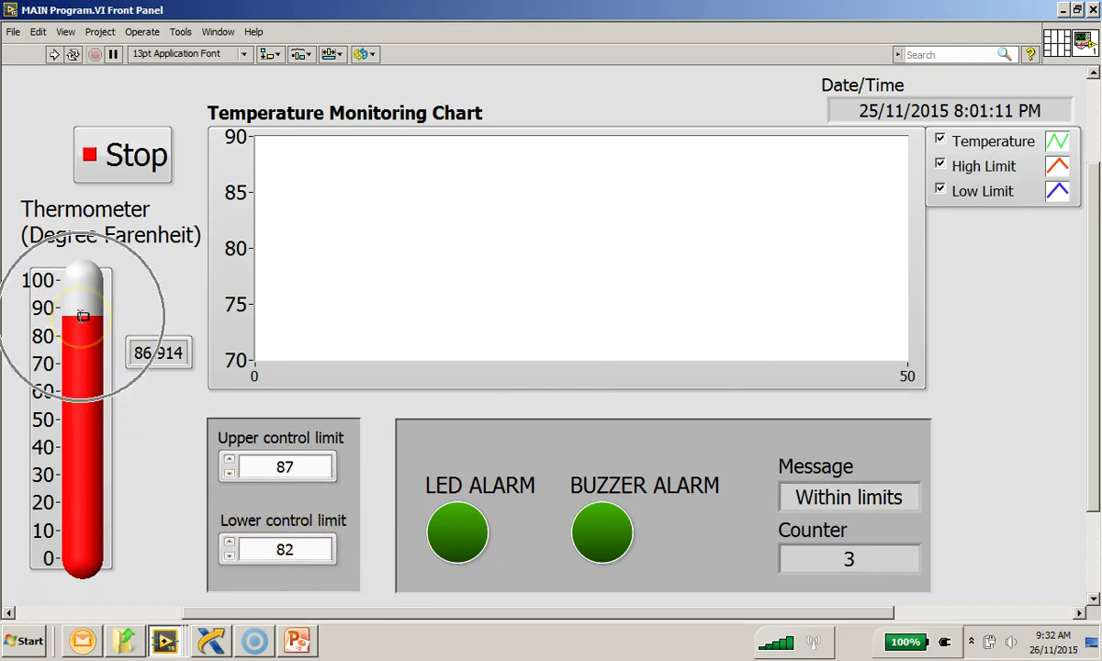
{"action": "mouse_move", "coordinate": [82, 316]}
{"action": "left_mouse_down"}
{"action": "mouse_move", "coordinate": [81, 264]}
{"action": "mouse_move", "coordinate": [82, 316]}
{"action": "left_mouse_up"}
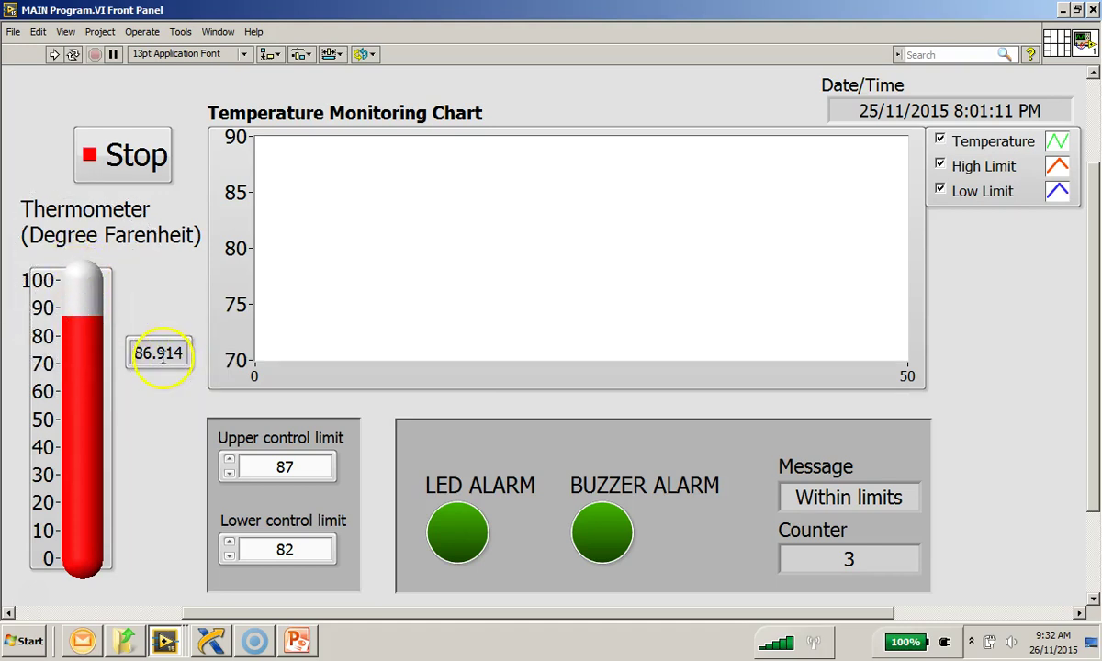
{"action": "left_click", "coordinate": [161, 357]}
{"action": "left_click", "coordinate": [162, 357]}
Step: Change settings among the controls at the upper right of the front panel
{"action": "left_click", "coordinate": [1015, 200]}
{"action": "left_click", "coordinate": [1015, 199]}
{"action": "left_click", "coordinate": [1015, 199]}
{"action": "left_click", "coordinate": [1040, 146]}
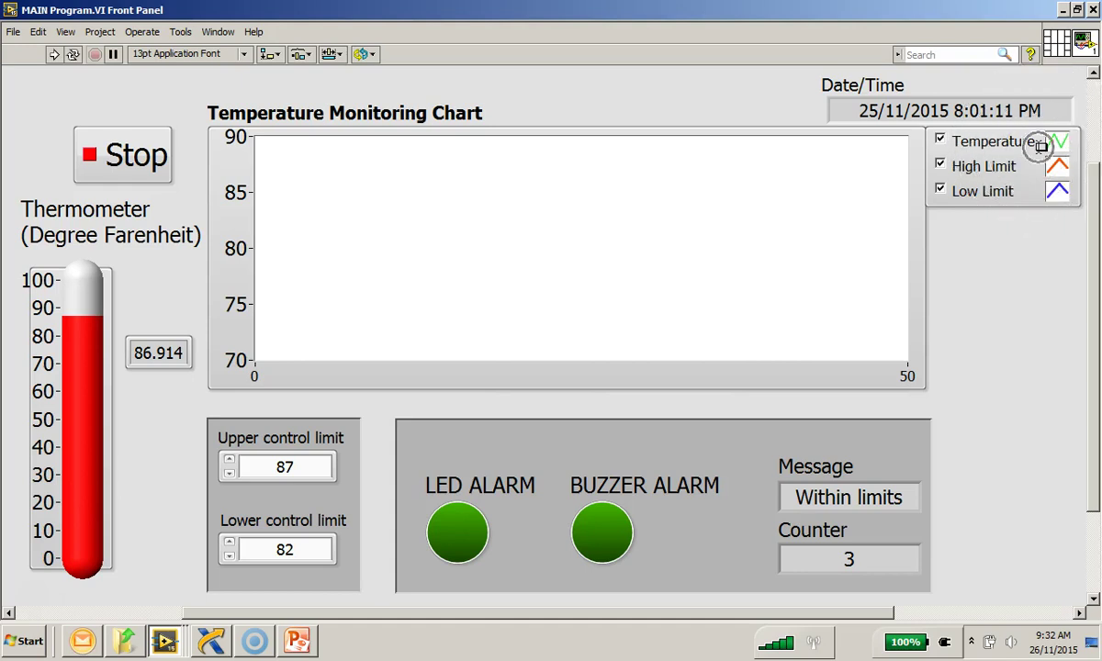
{"action": "left_click", "coordinate": [1023, 174]}
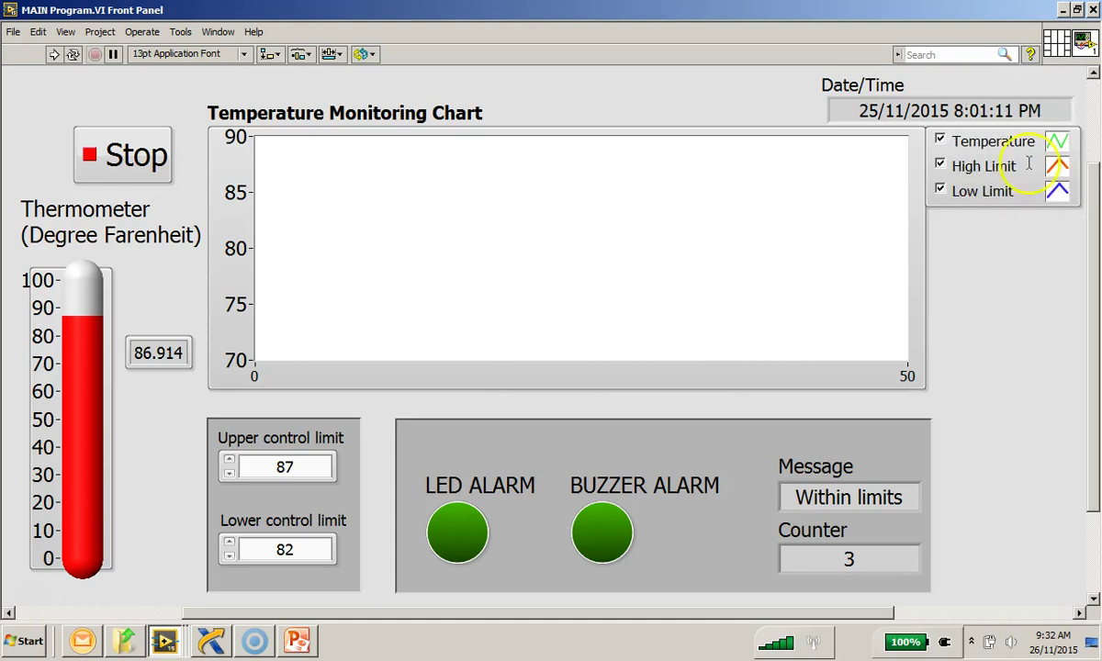
{"action": "left_click", "coordinate": [1045, 169]}
{"action": "left_click", "coordinate": [1040, 193]}
{"action": "left_click", "coordinate": [1032, 196]}
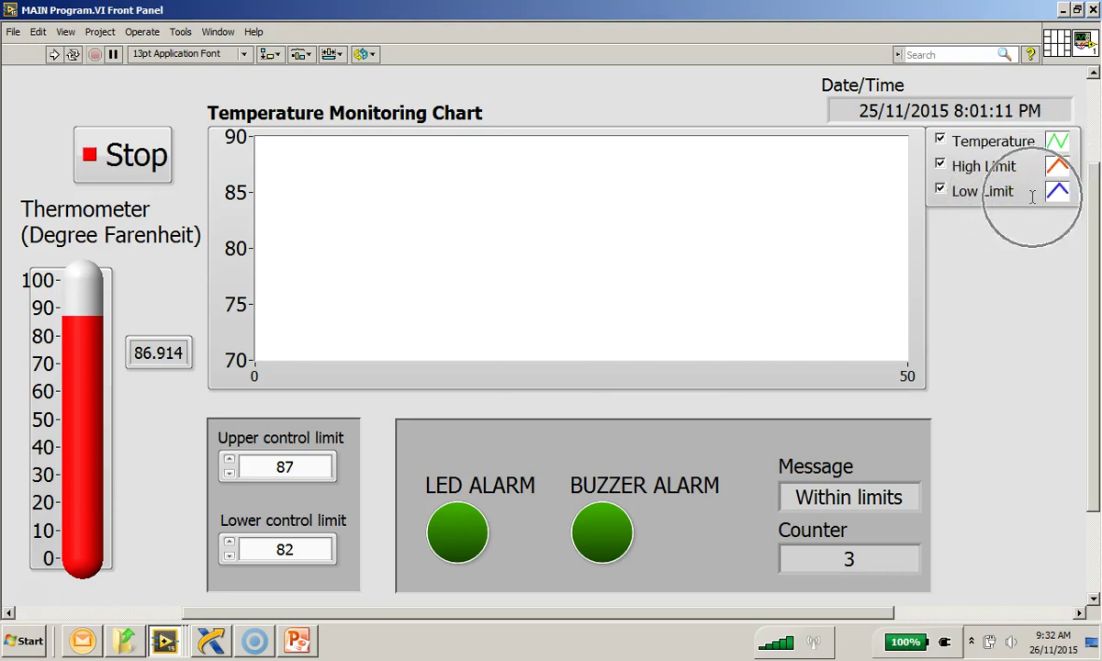
Step: Operate the front-panel controls in the middle and lower right before running
{"action": "left_click", "coordinate": [308, 466]}
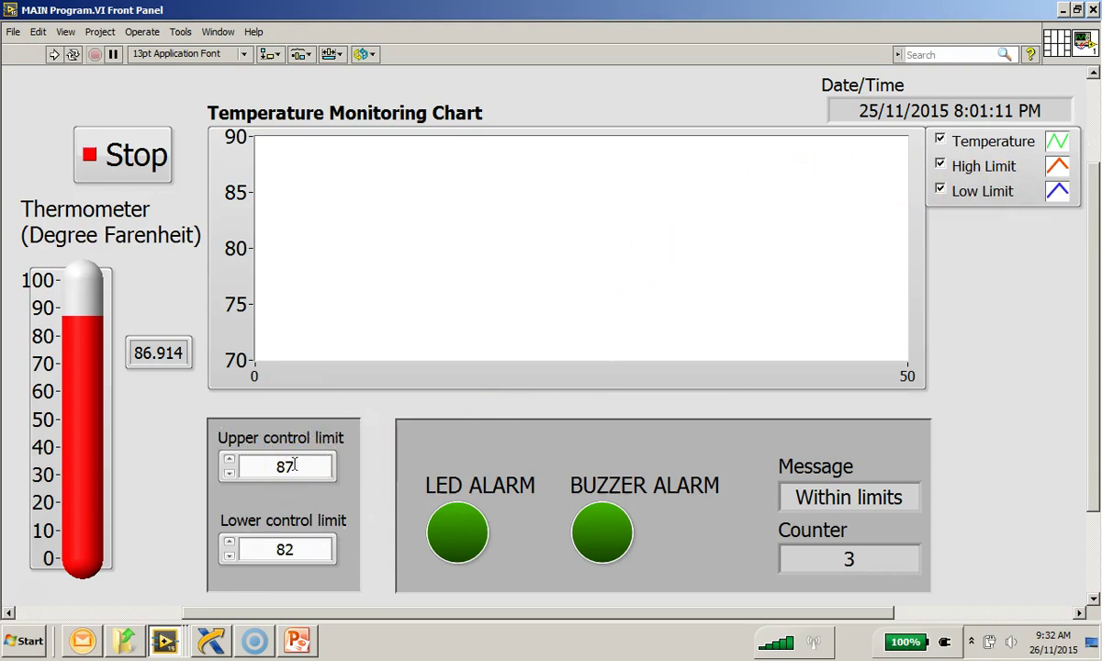
{"action": "left_click", "coordinate": [546, 305]}
{"action": "left_click", "coordinate": [318, 466]}
{"action": "left_click", "coordinate": [101, 142]}
{"action": "left_click", "coordinate": [796, 494]}
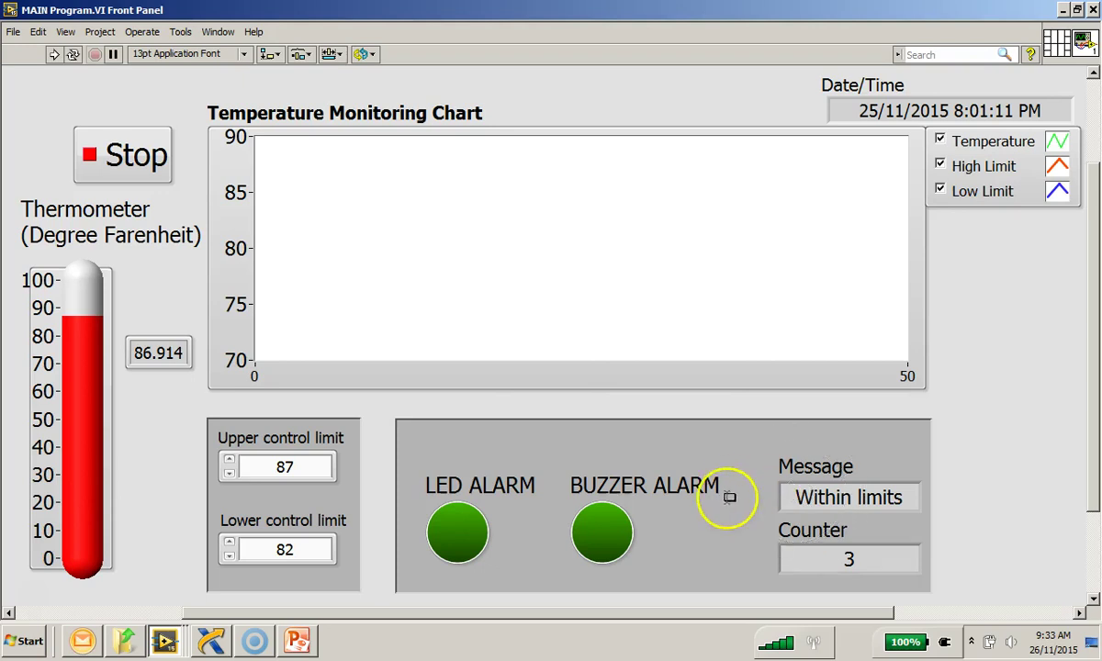
{"action": "left_click", "coordinate": [802, 564]}
{"action": "left_click", "coordinate": [802, 564]}
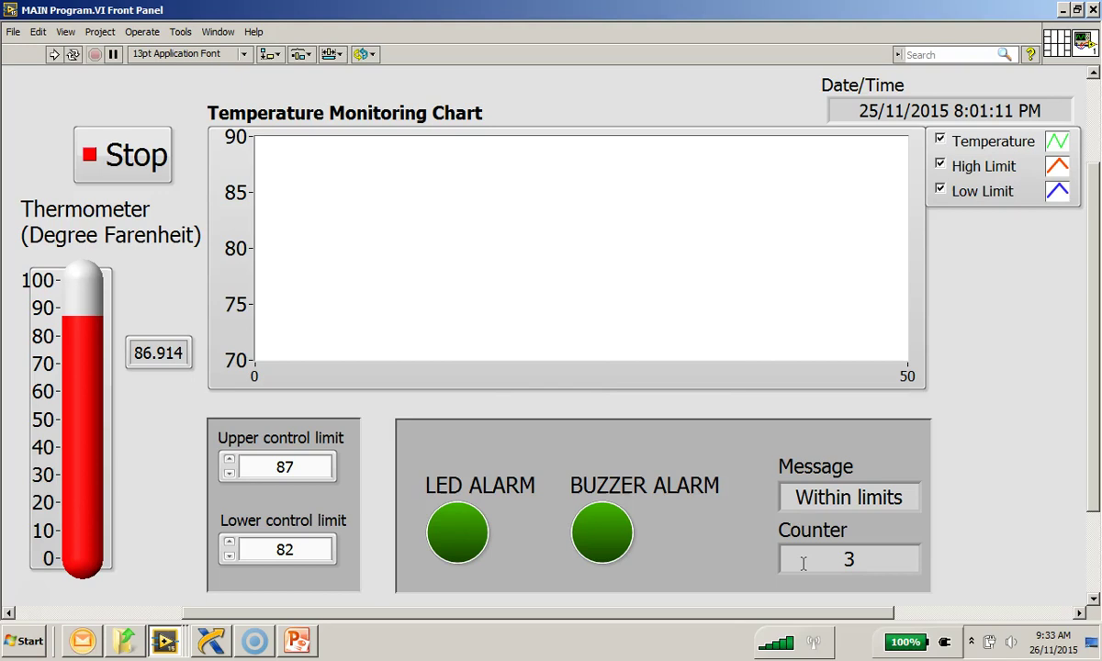
{"action": "left_click", "coordinate": [803, 564]}
Step: Run the VI so the chart plots temperature against the 87 and 82 limit lines
{"action": "left_click", "coordinate": [55, 57]}
{"action": "left_click", "coordinate": [55, 57]}
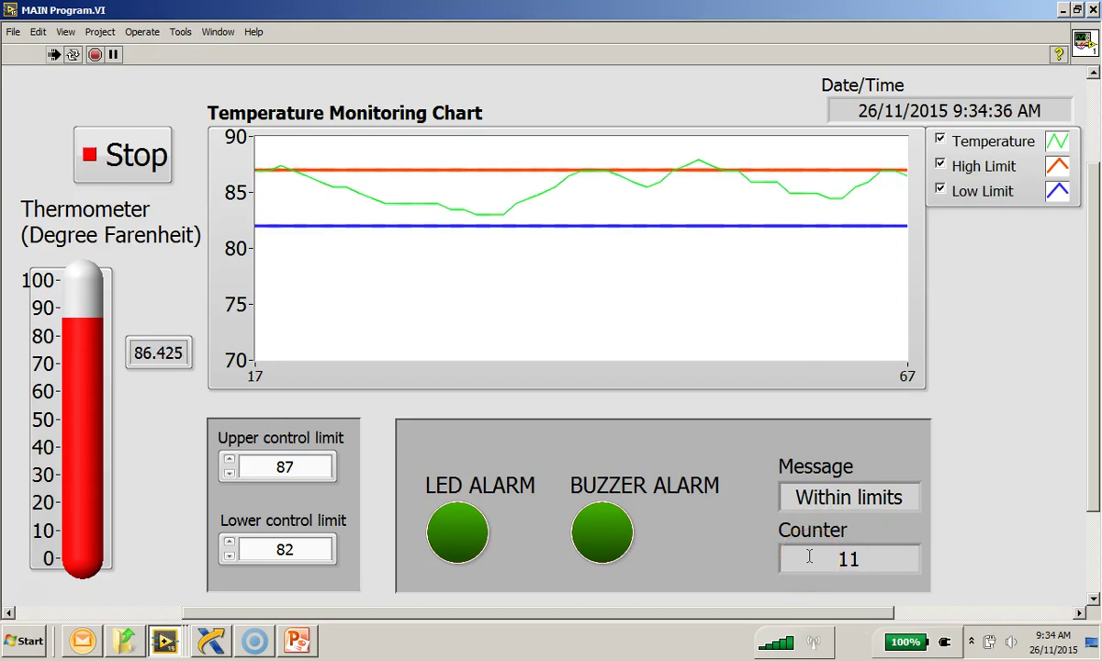
{"action": "left_click", "coordinate": [809, 559]}
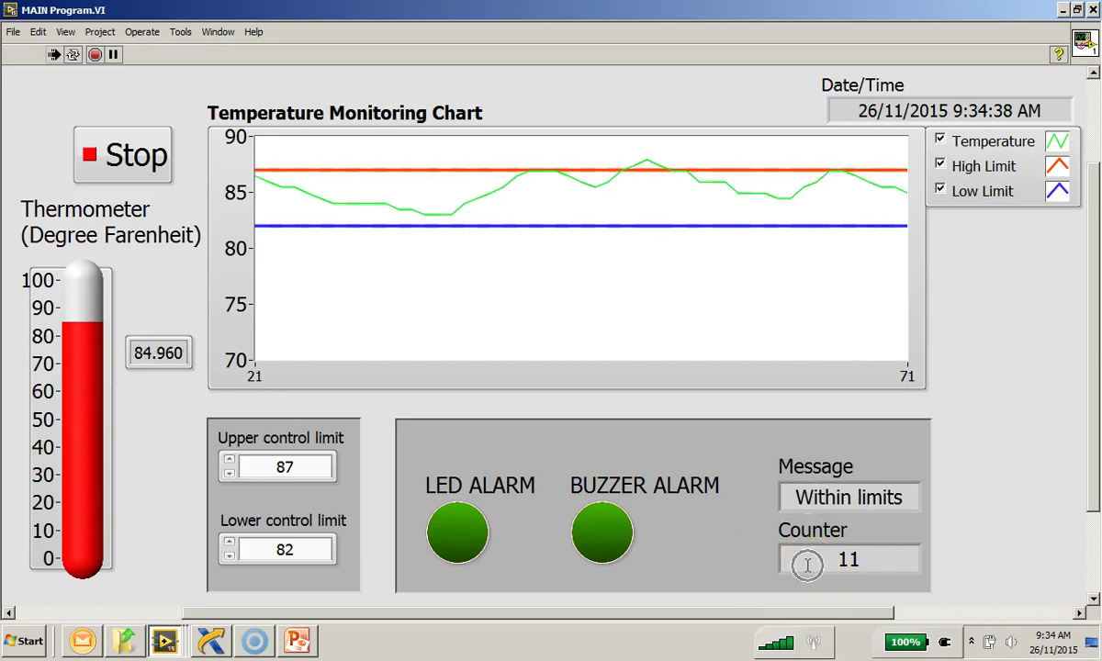
{"action": "left_click", "coordinate": [783, 562]}
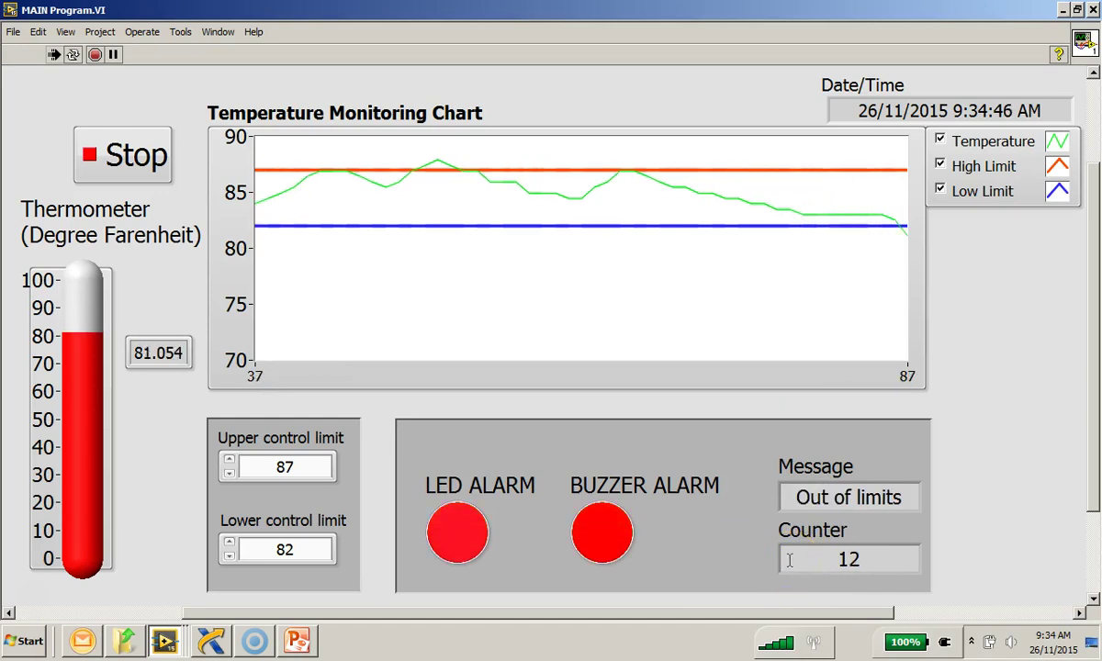
Step: Keep the VI running until temperature recovers to 82.519 and the message reads Within limits
{"action": "left_click", "coordinate": [788, 560]}
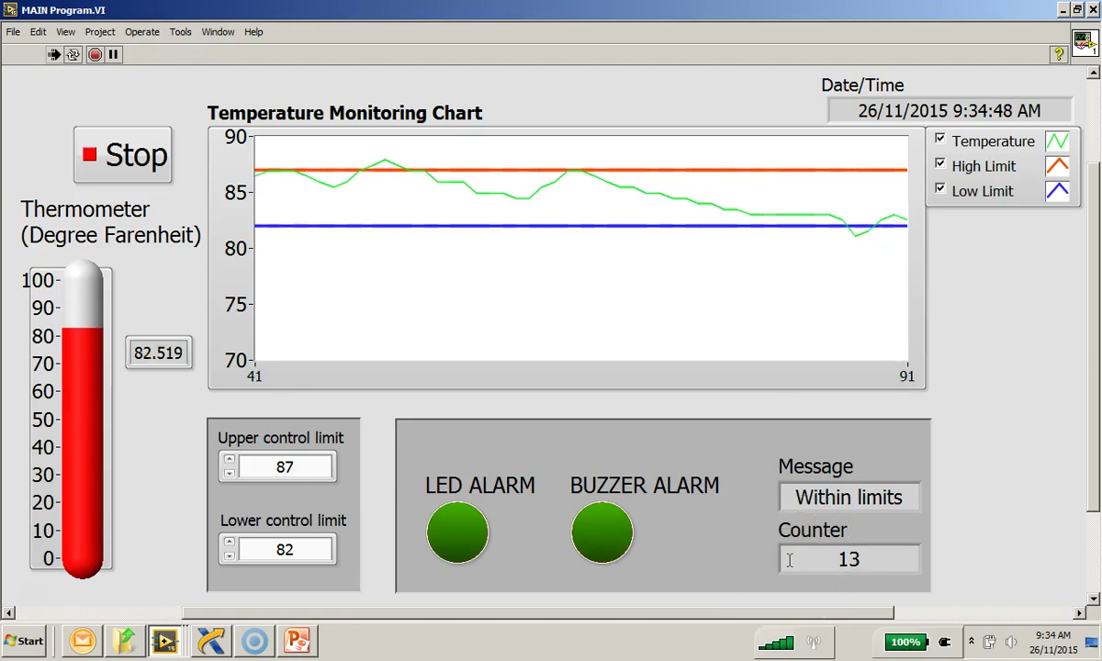